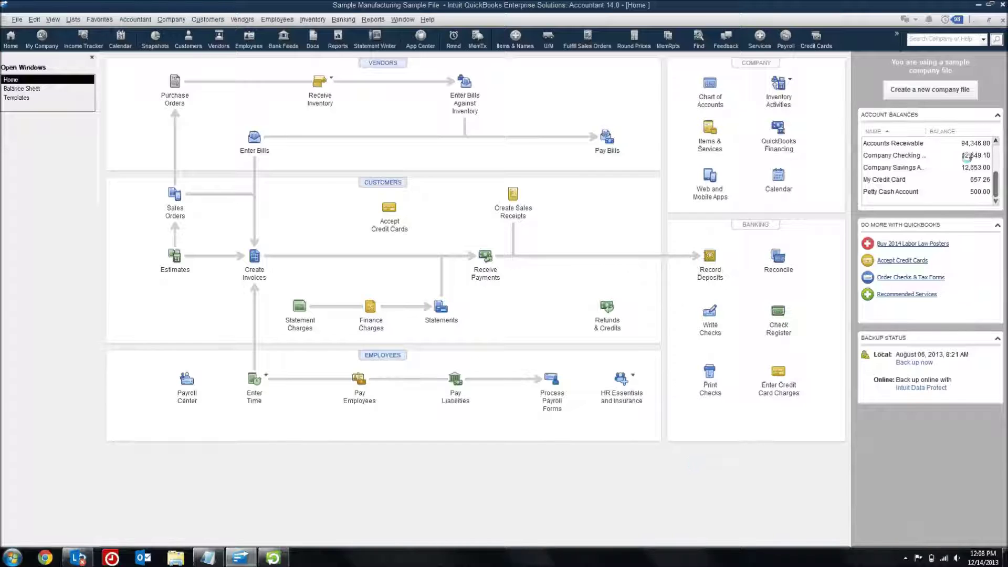
Step: Move the icon bar to the left side, show its View Balances, and open Customize view balances
left_click(996, 190)
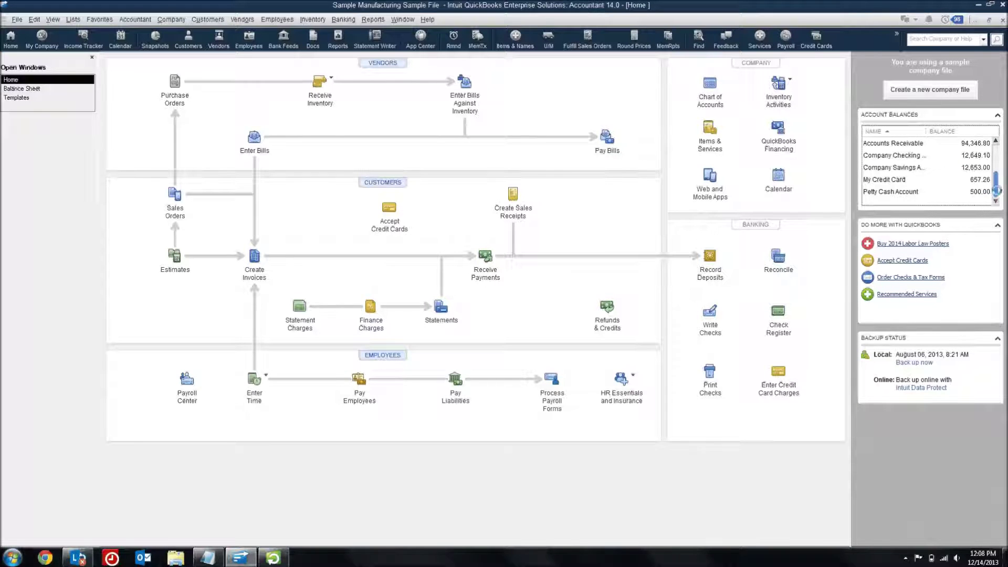
left_click_drag(997, 190, 997, 156)
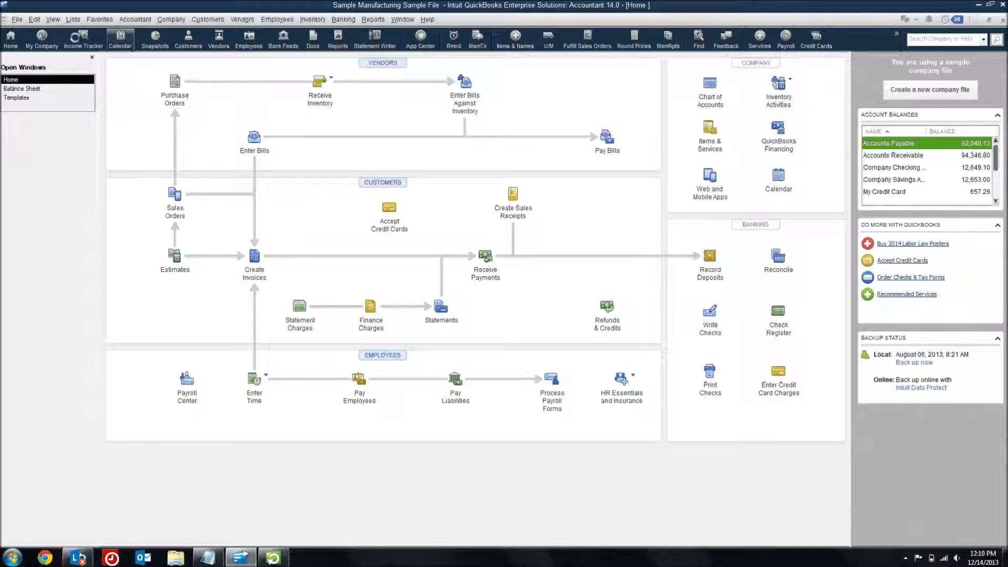
left_click(53, 19)
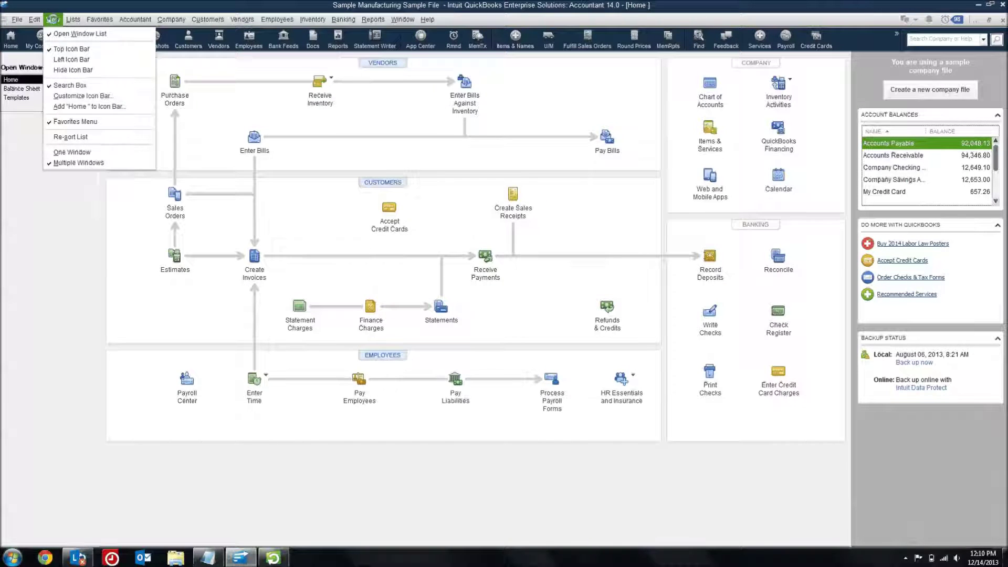
left_click(65, 60)
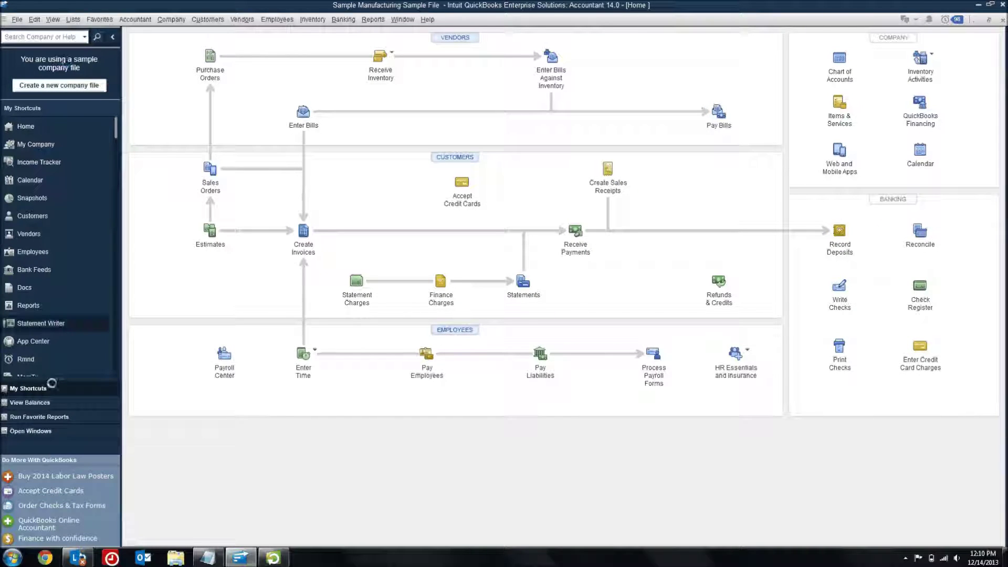
left_click(46, 402)
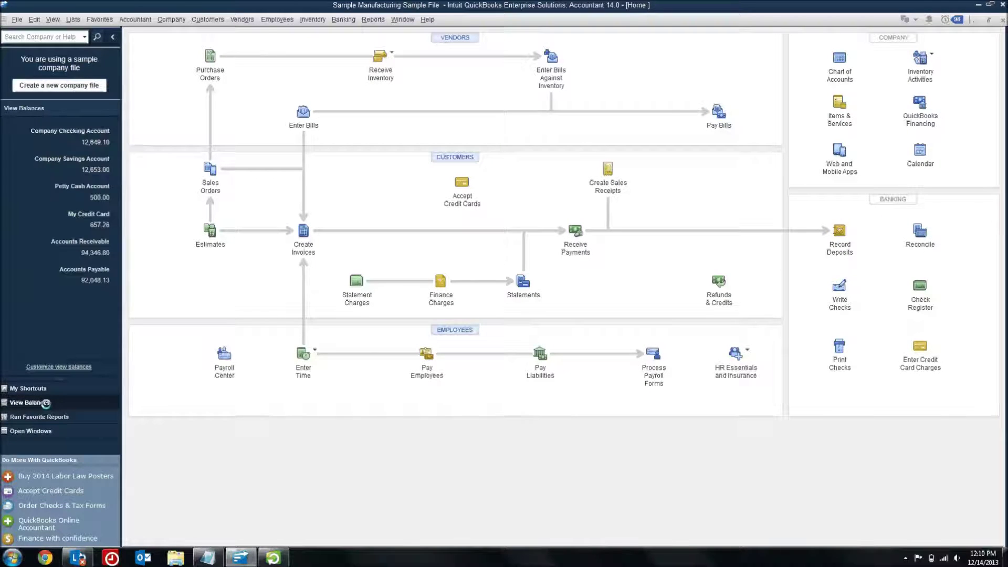
left_click(75, 366)
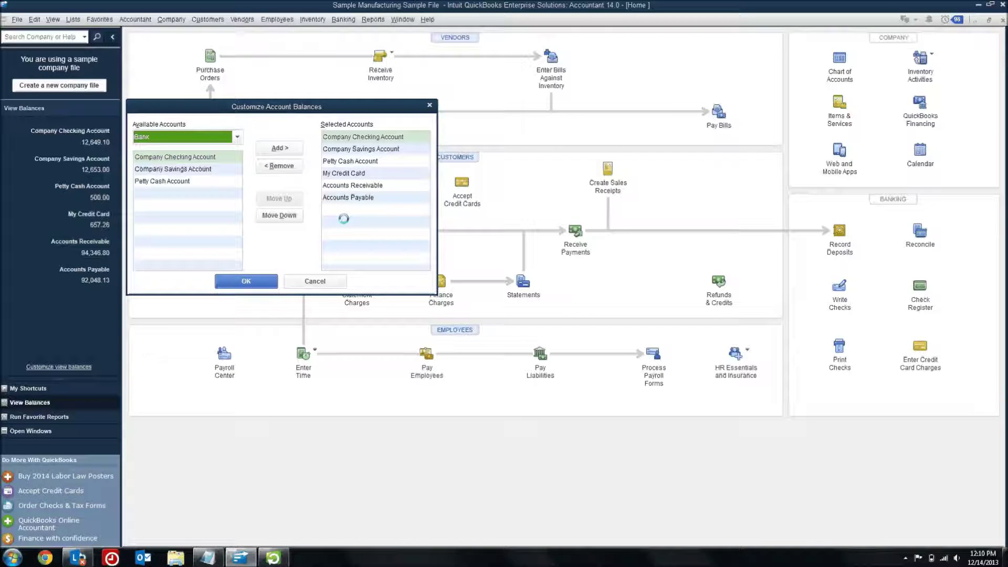
Step: Add the Income account Pool Cover & Equipment Sales to the side-bar balances, then reopen the customization
left_click(235, 138)
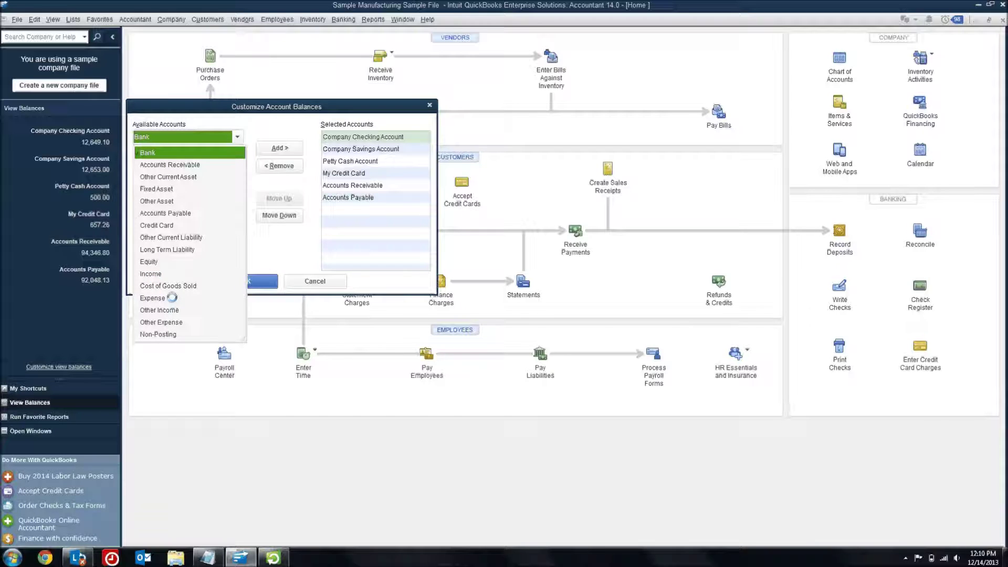
left_click(160, 286)
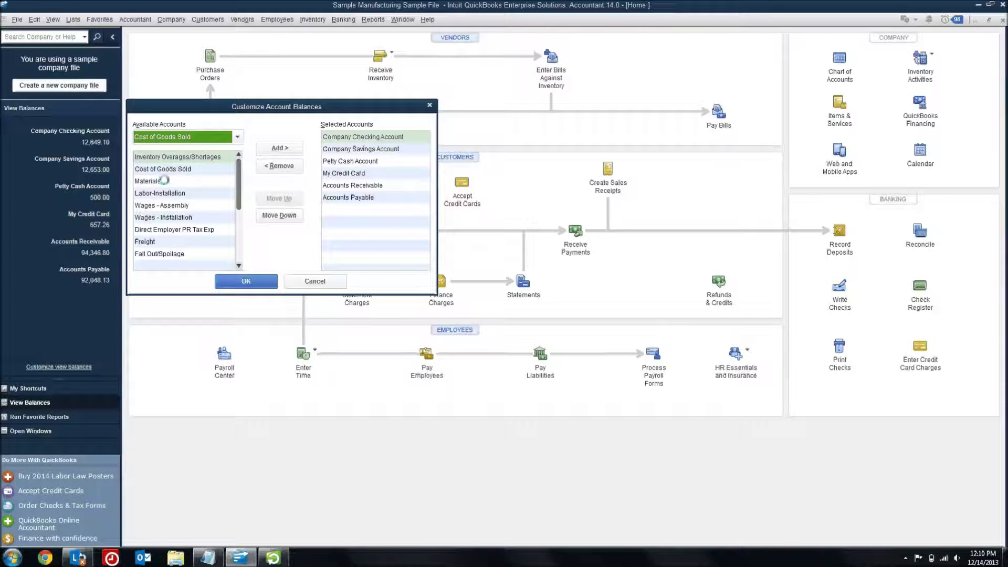
left_click(169, 137)
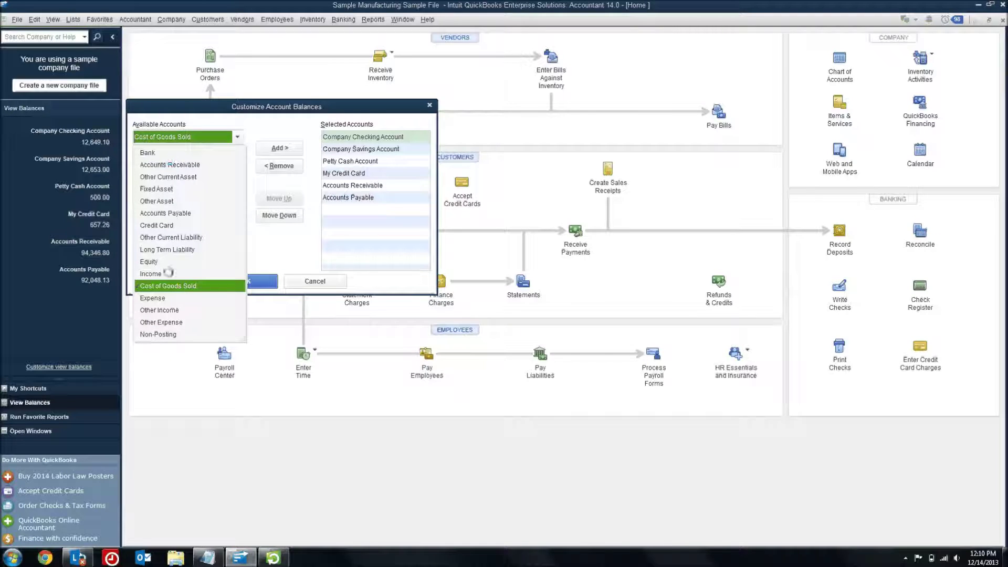
left_click(167, 273)
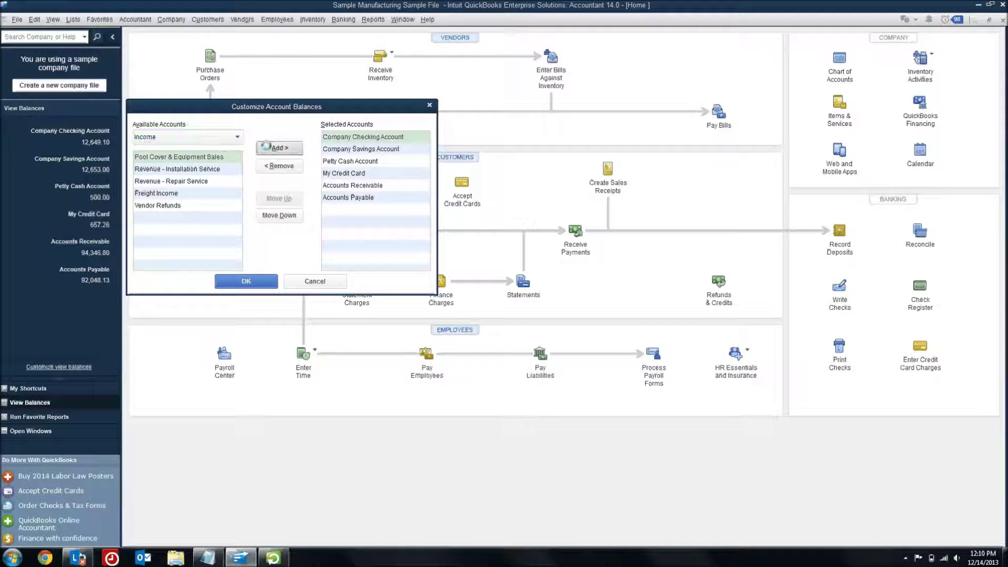
left_click(266, 146)
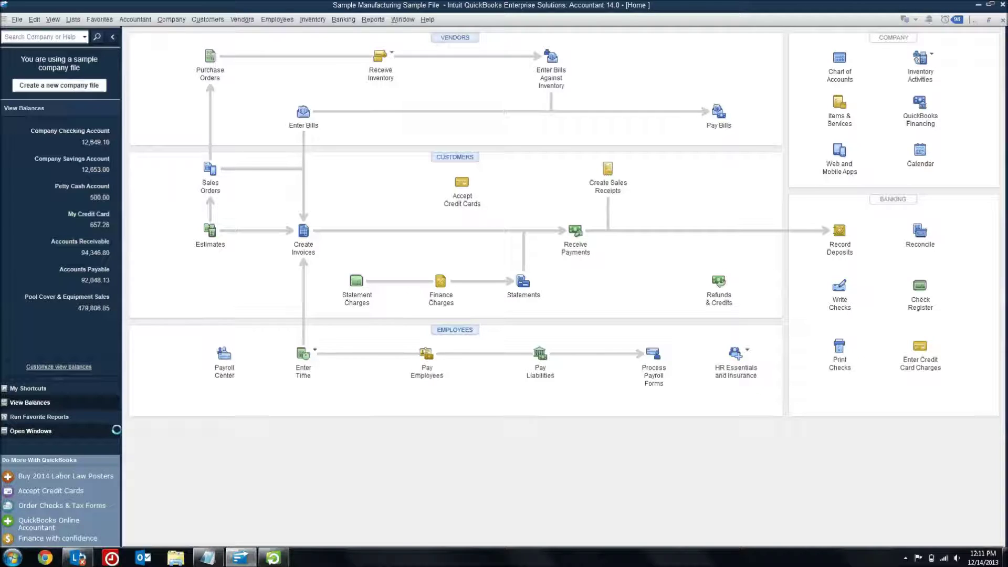
left_click(49, 366)
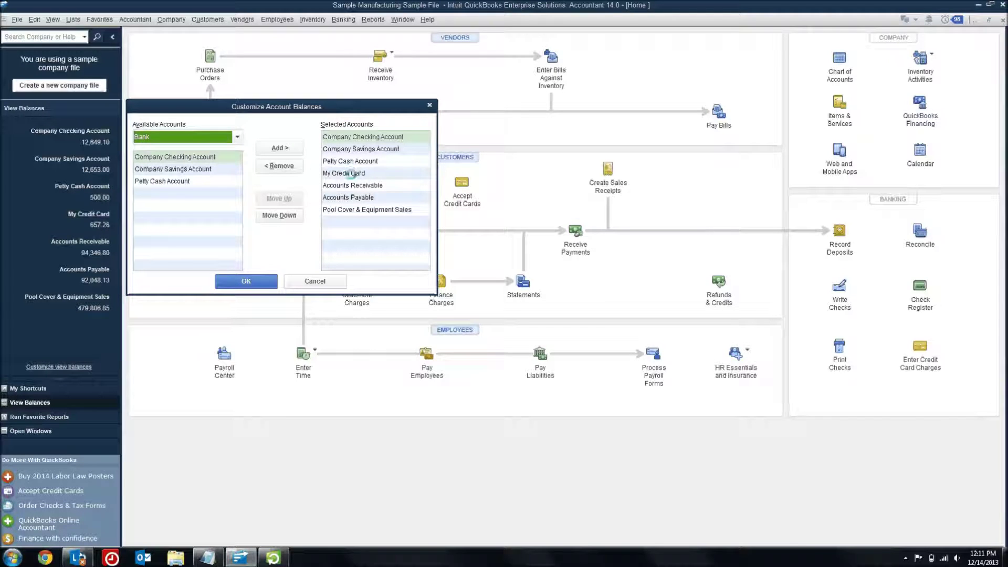
Step: Remove Company Savings Account, Accounts Payable and Company Checking Account from the shown balances and apply
left_click(328, 150)
left_click(292, 166)
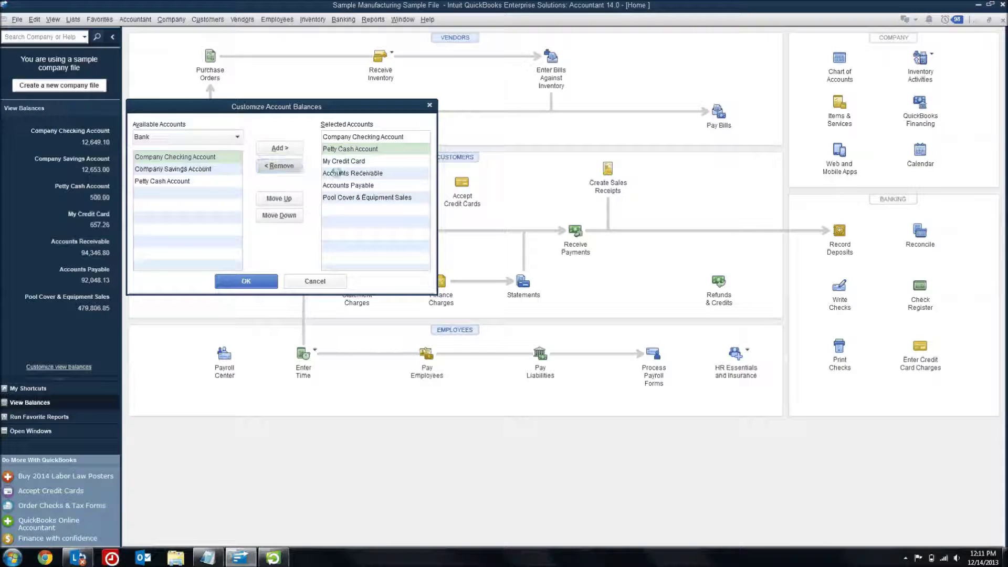
left_click(341, 185)
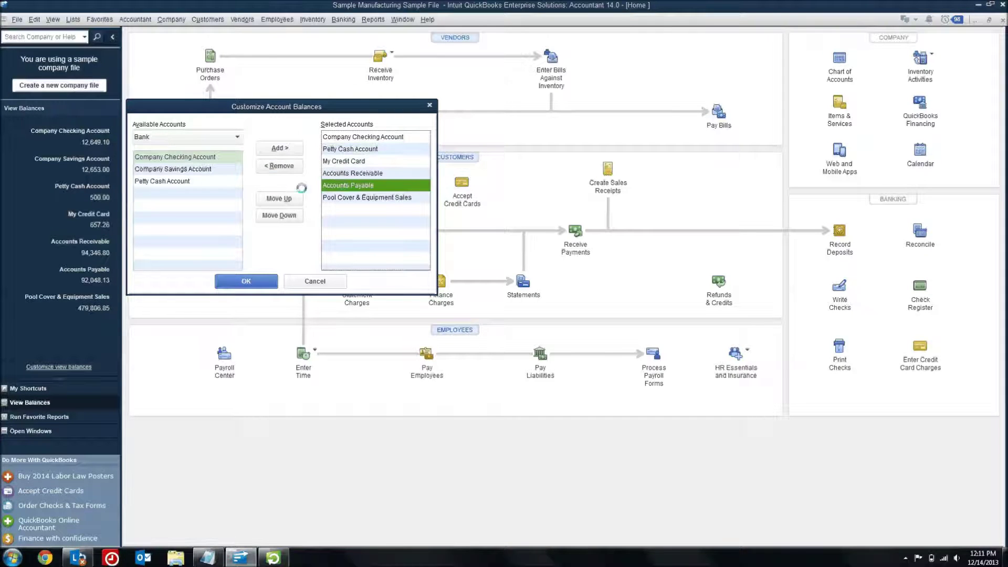
left_click(281, 166)
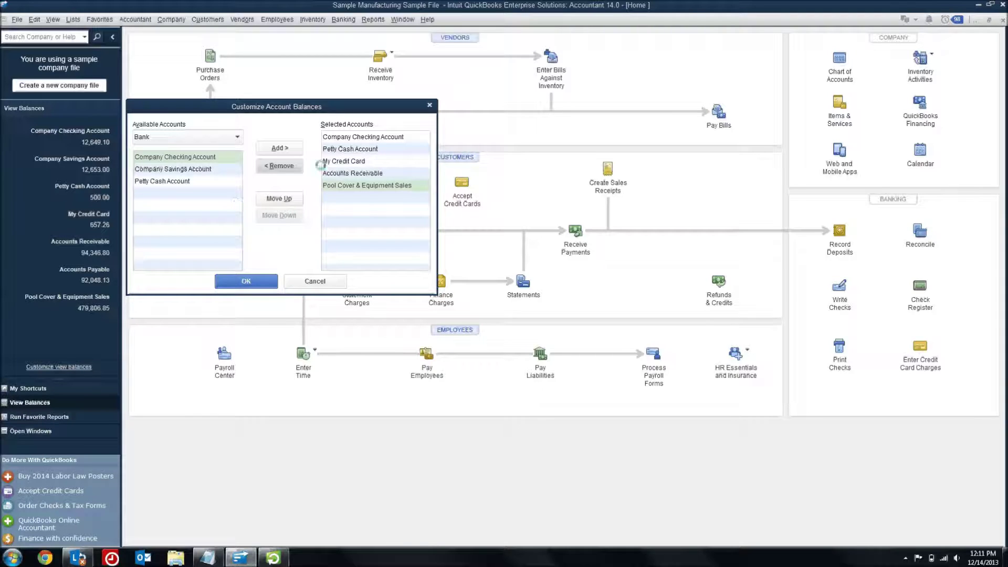
left_click(351, 137)
left_click(277, 166)
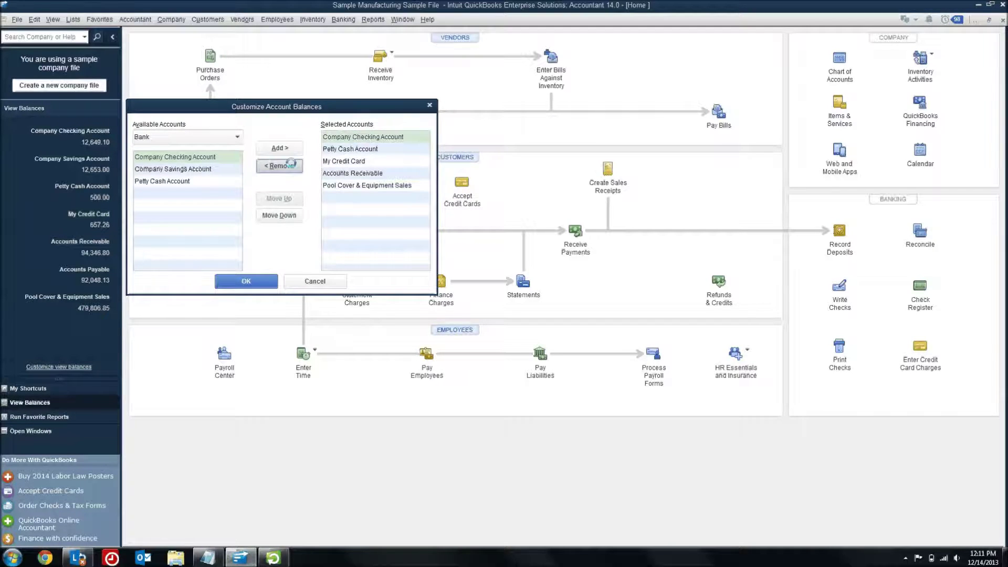
left_click(249, 281)
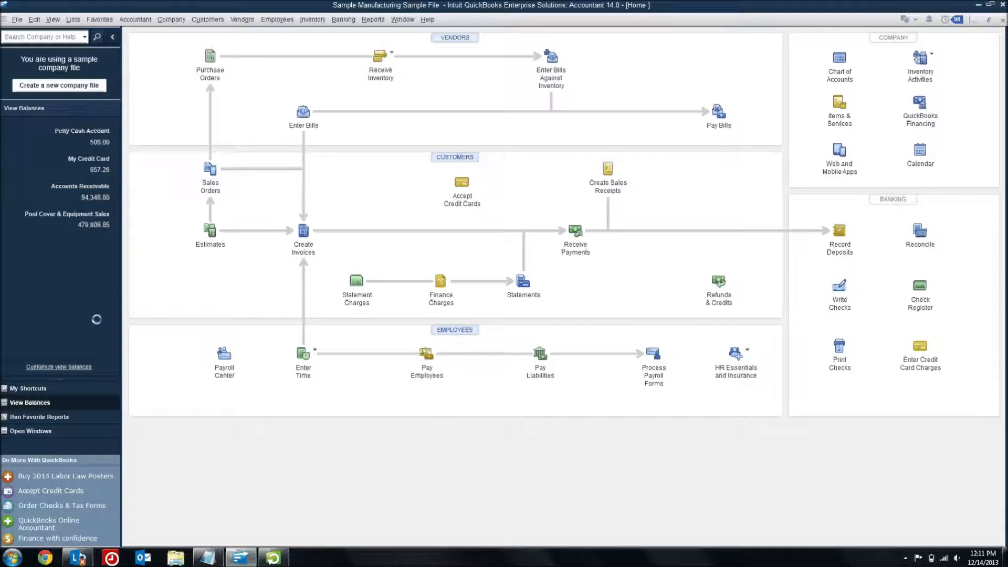
left_click(52, 388)
Step: Remove Accounts Receivable and Pool Cover & Equipment Sales from the chosen balance accounts
left_click(49, 367)
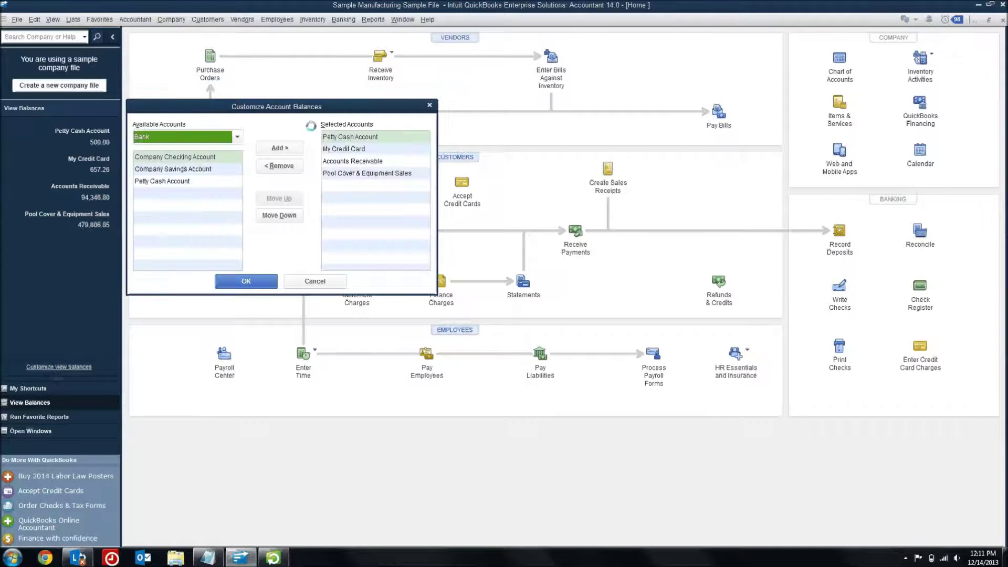
left_click(345, 149)
left_click(349, 160)
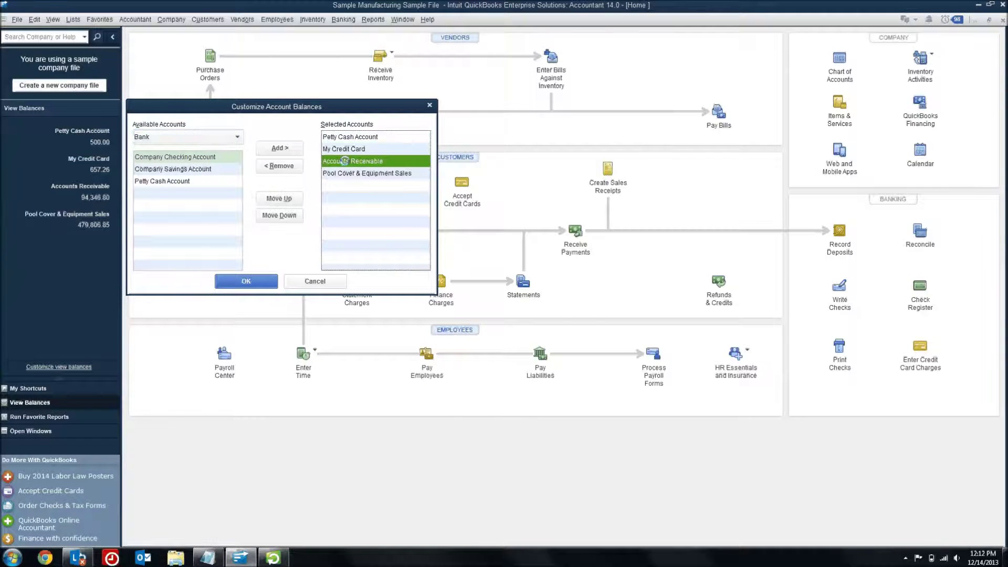
left_click(277, 166)
left_click(277, 166)
left_click(338, 161)
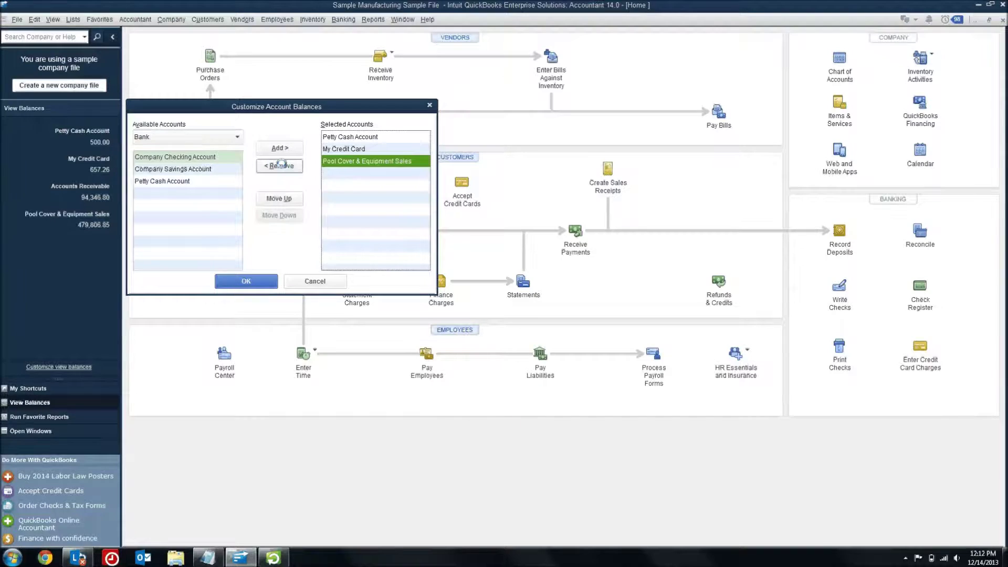
left_click(277, 166)
left_click(333, 138)
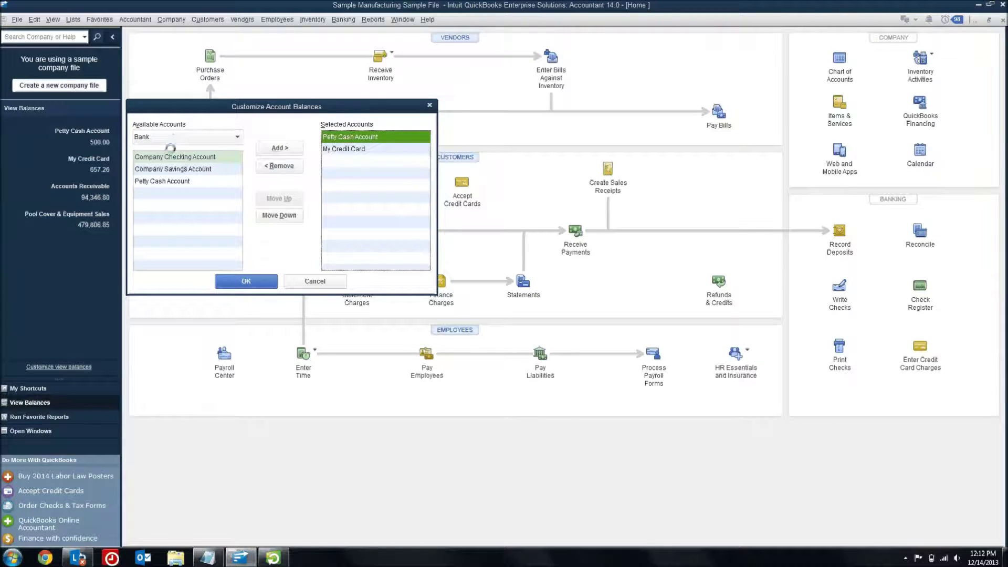
Step: Add Company Checking Account and the Accounts Payable account to the chosen balances
left_click(283, 148)
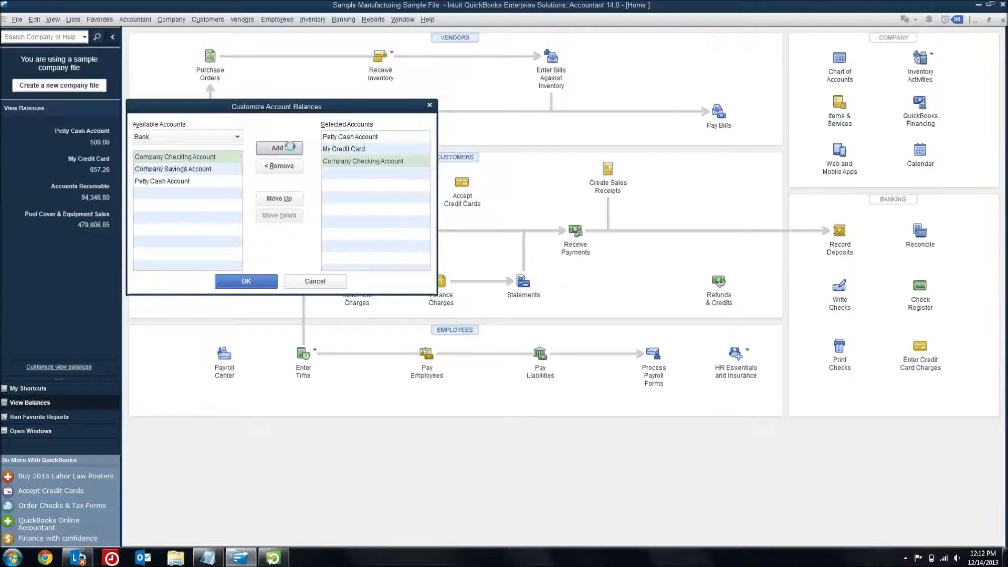
left_click(181, 139)
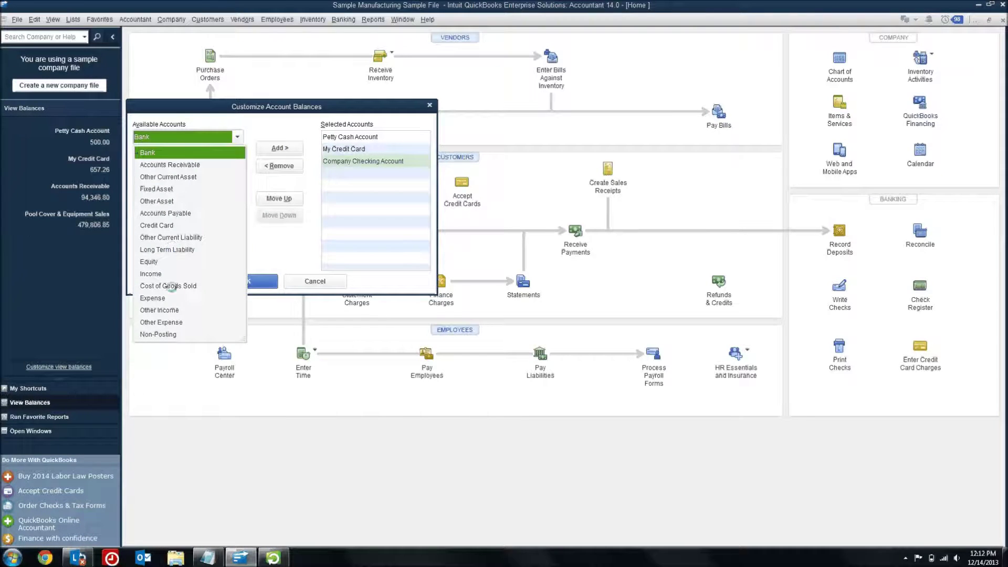
left_click(157, 215)
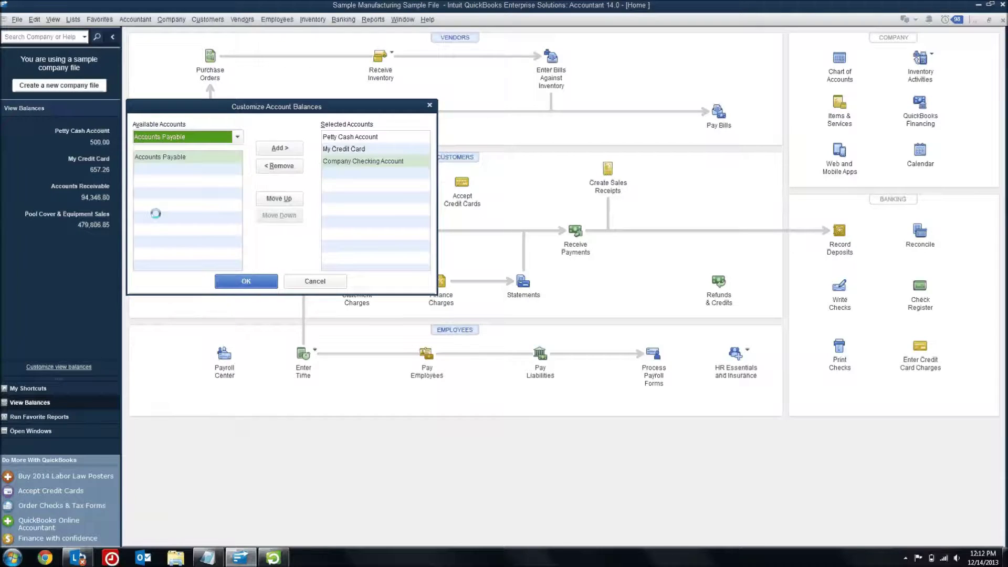
left_click(280, 148)
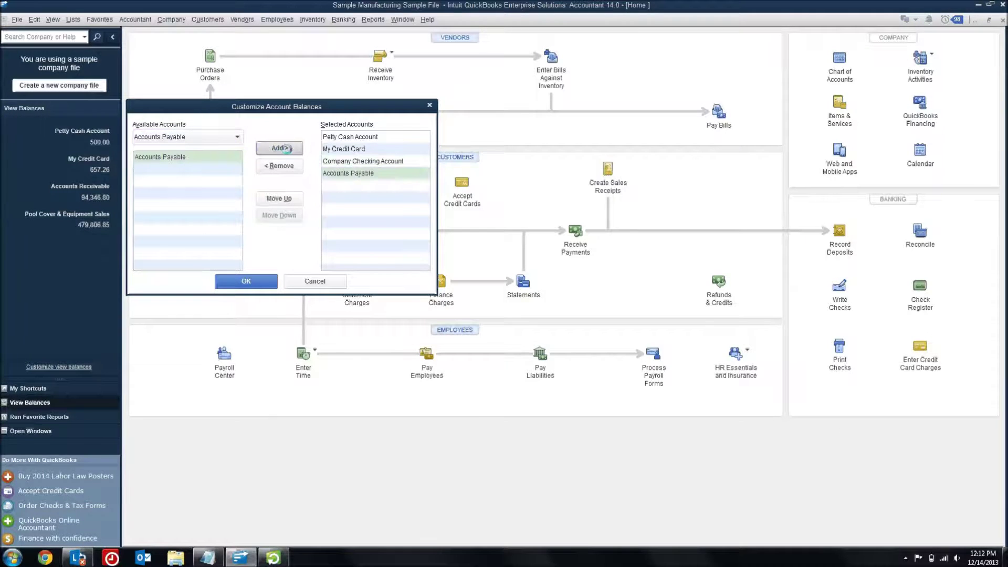
Step: Reorder the balances to Company Checking, Petty Cash, My Credit Card, Accounts Payable and save
left_click(334, 149)
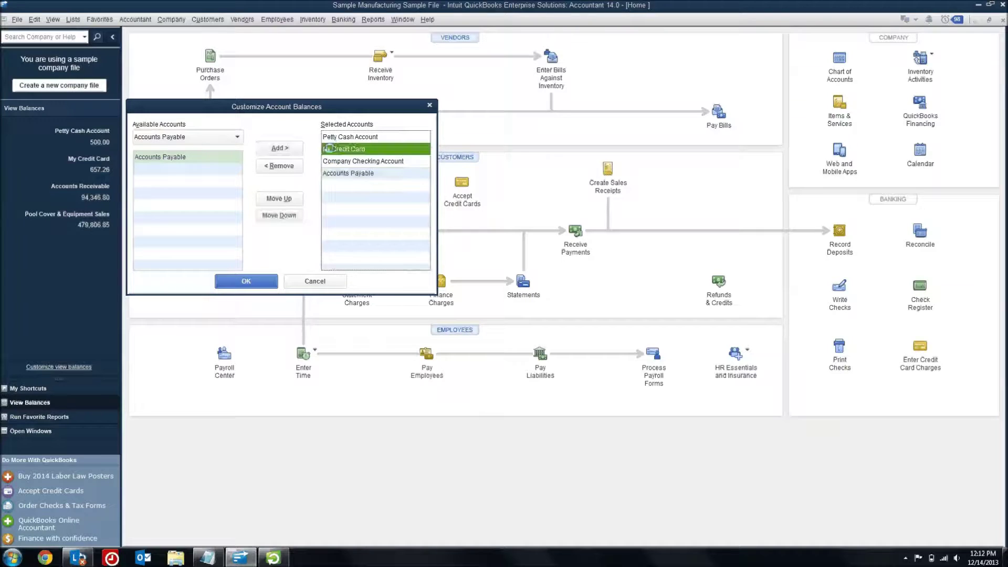
left_click(279, 197)
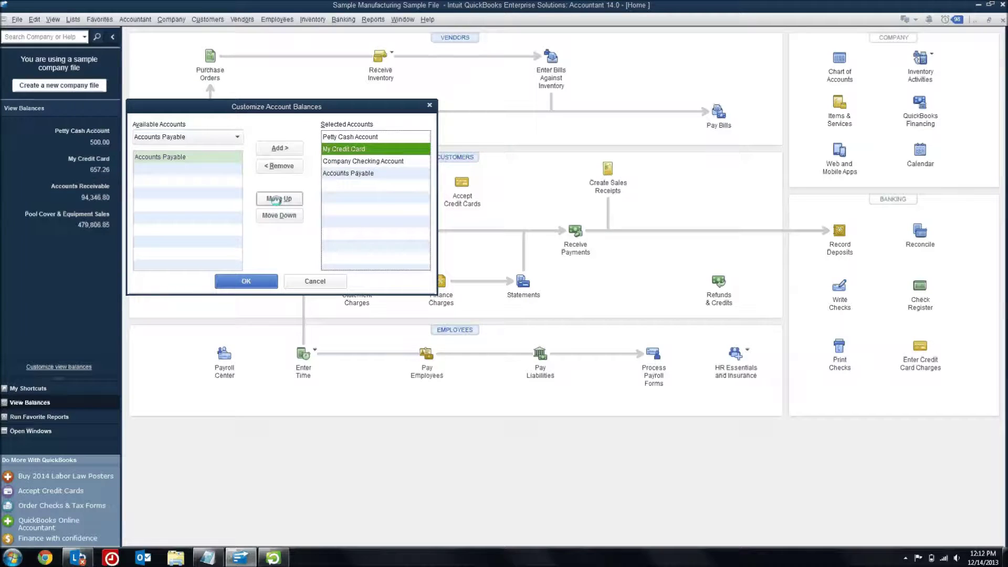
left_click(335, 160)
double_click(280, 198)
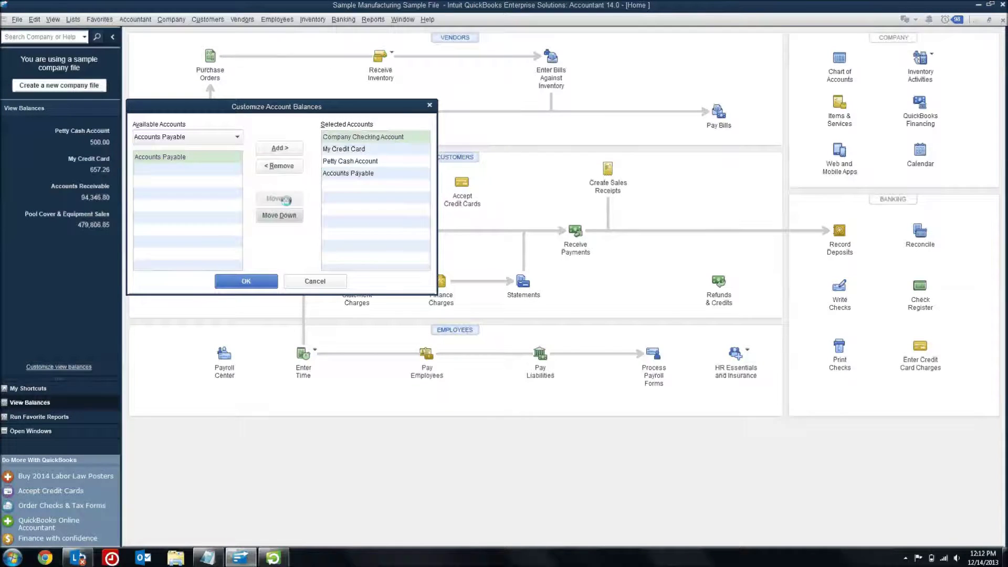
left_click(334, 160)
left_click(280, 198)
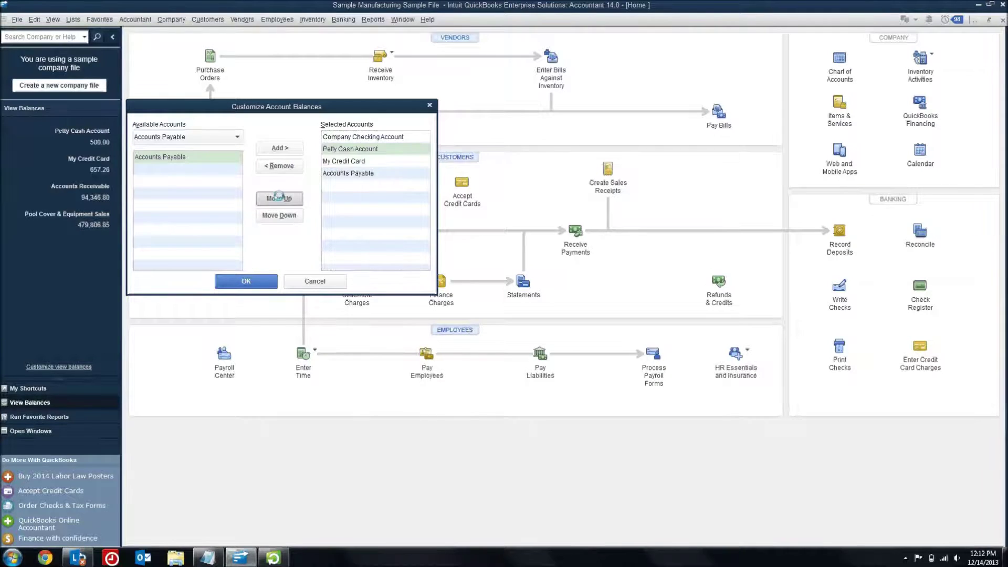
left_click(246, 280)
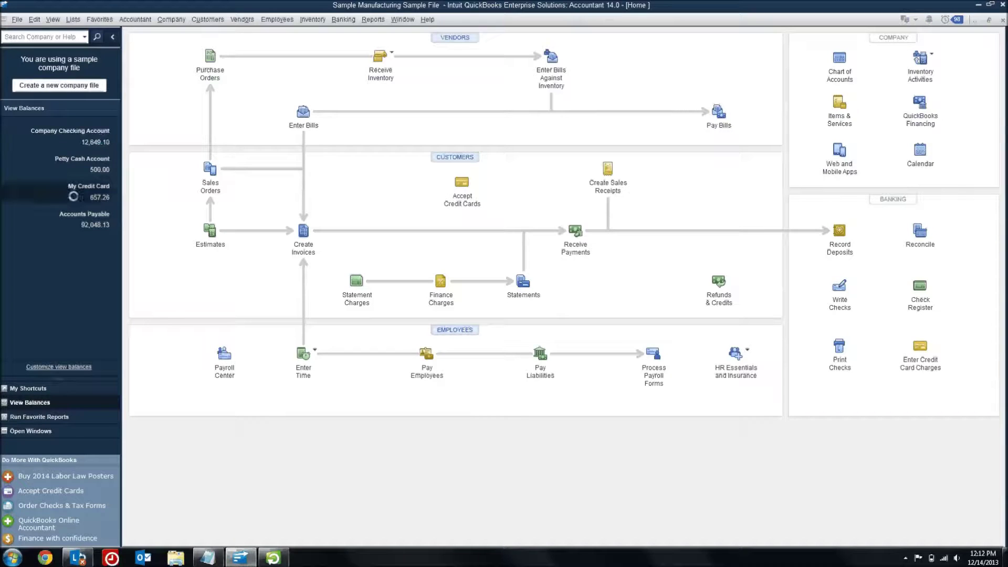
left_click(59, 366)
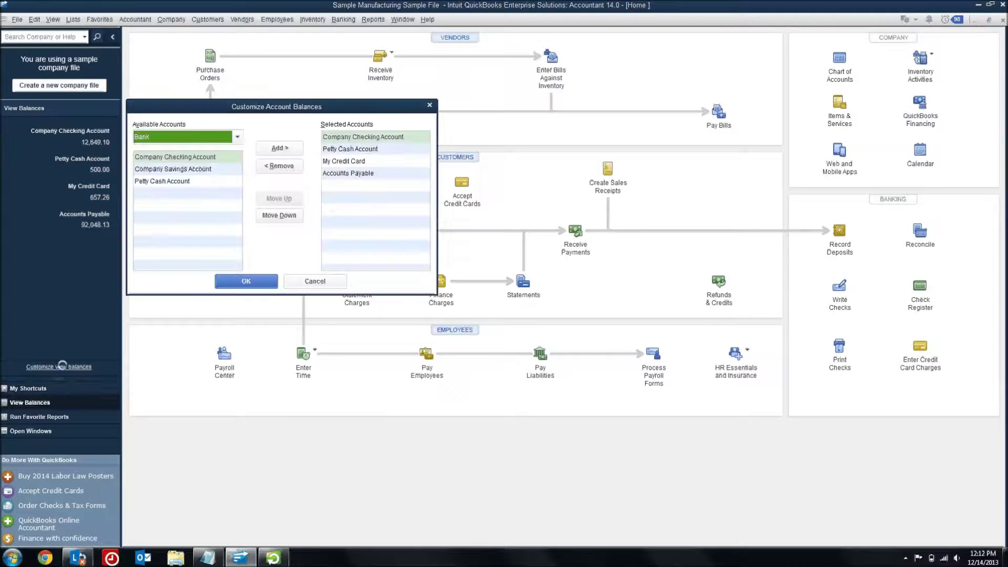
left_click(192, 169)
left_click(270, 149)
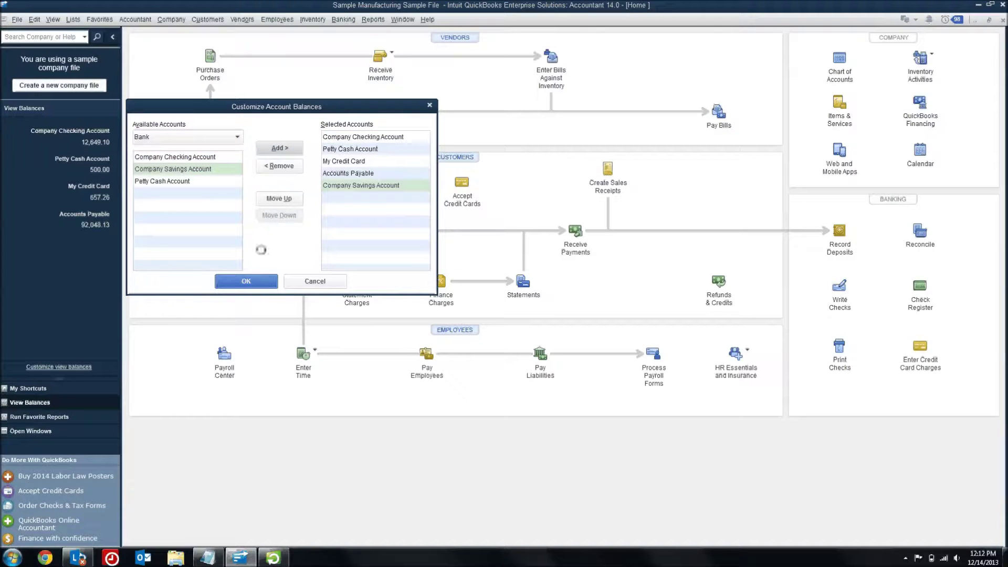
left_click(260, 278)
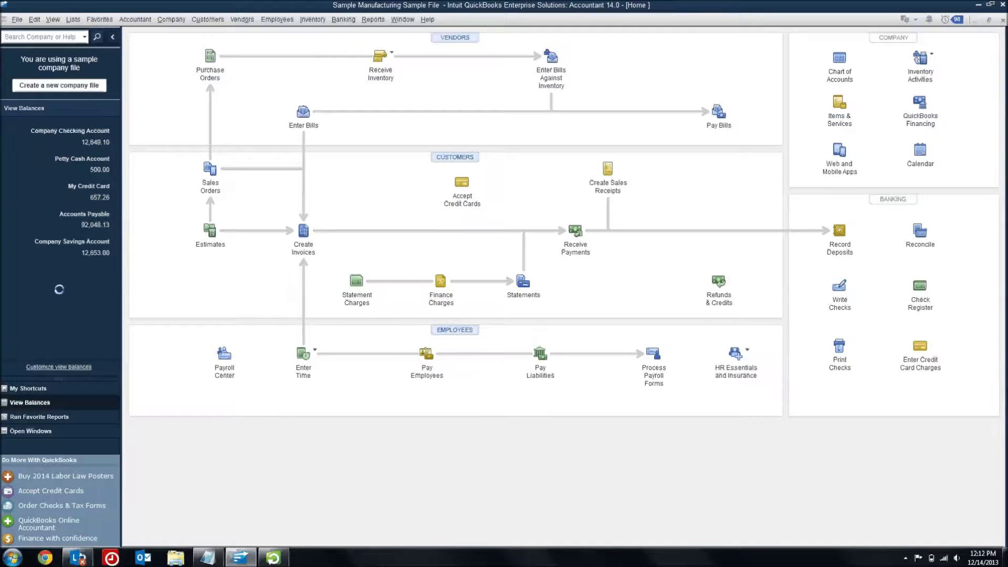
left_click(72, 247)
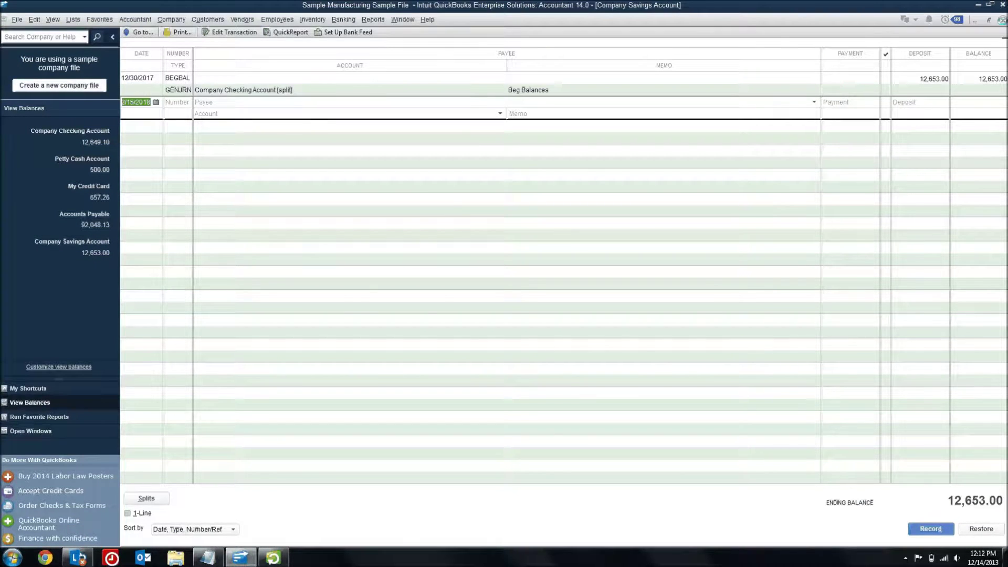
left_click(1002, 19)
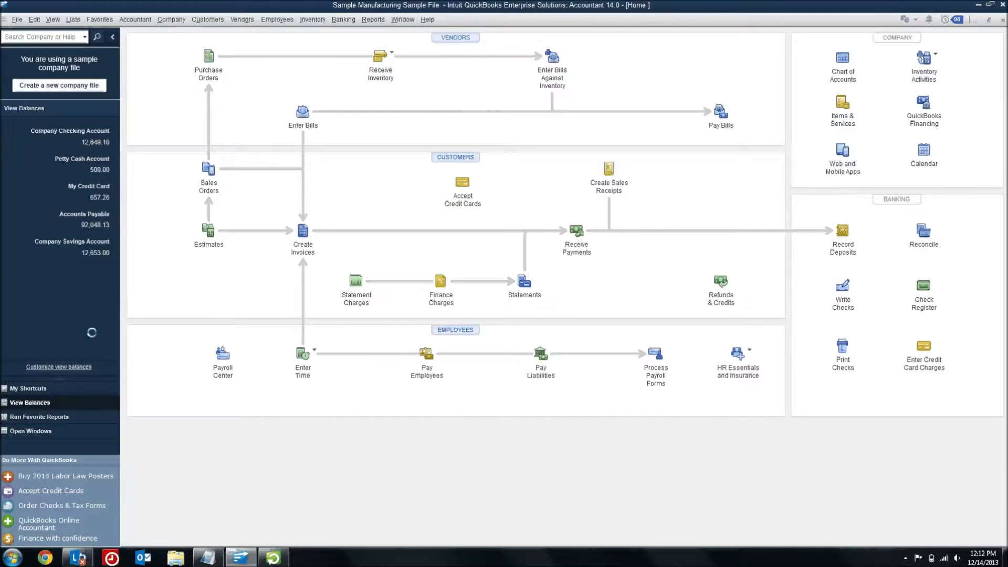
left_click(79, 367)
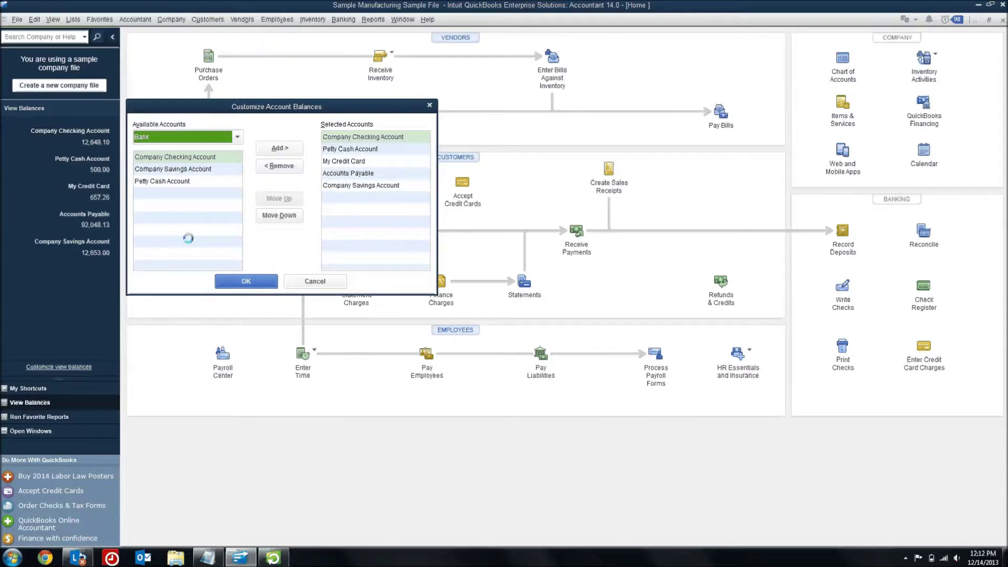
left_click(348, 186)
left_click(268, 167)
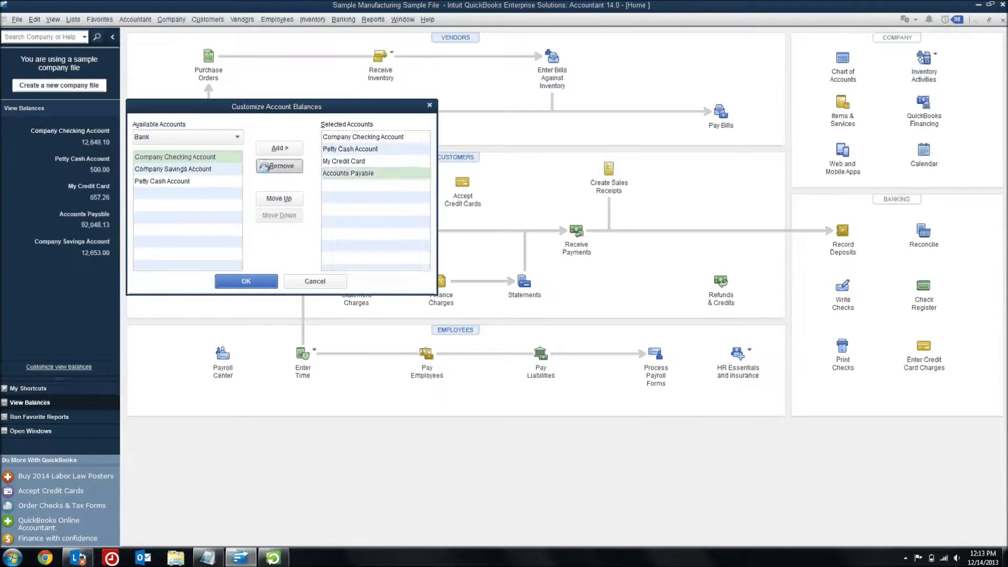
left_click(256, 281)
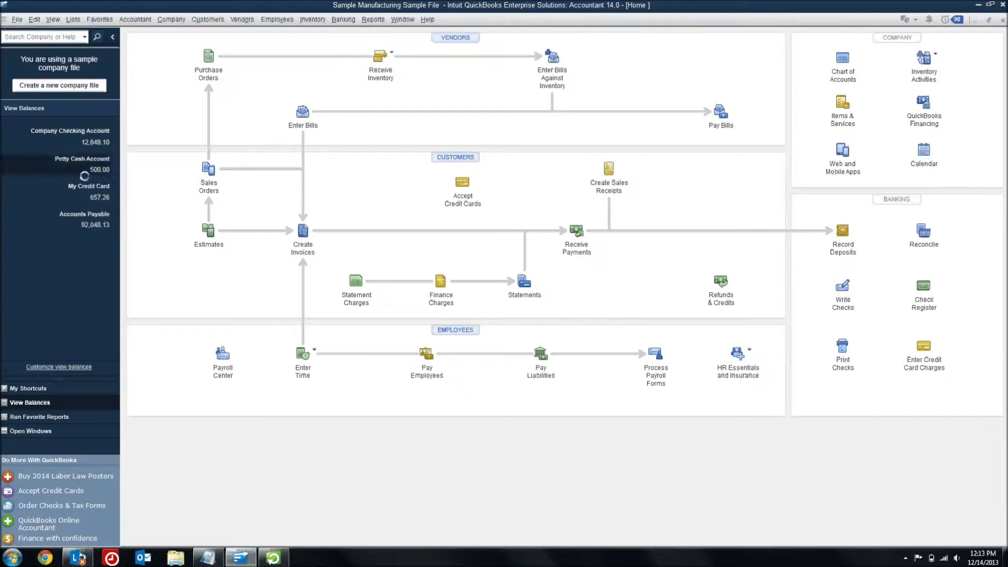
left_click(99, 19)
mouse_move(52, 19)
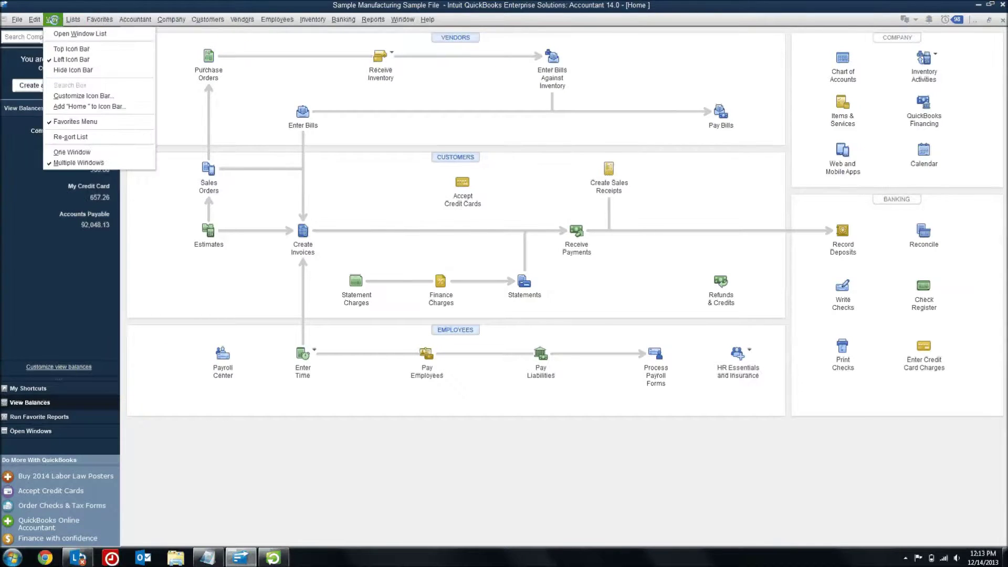
left_click(57, 49)
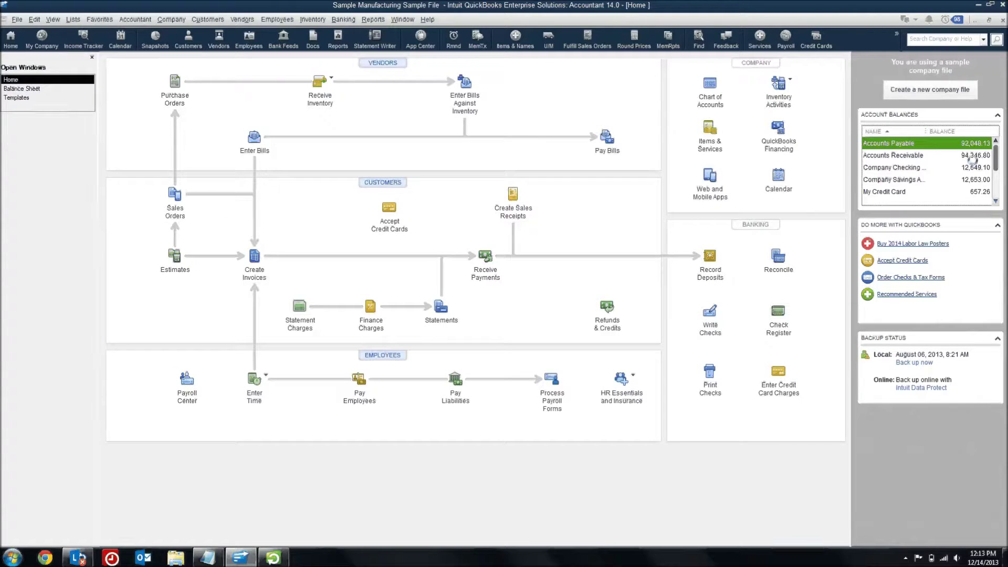
left_click_drag(996, 157, 988, 137)
left_click(53, 19)
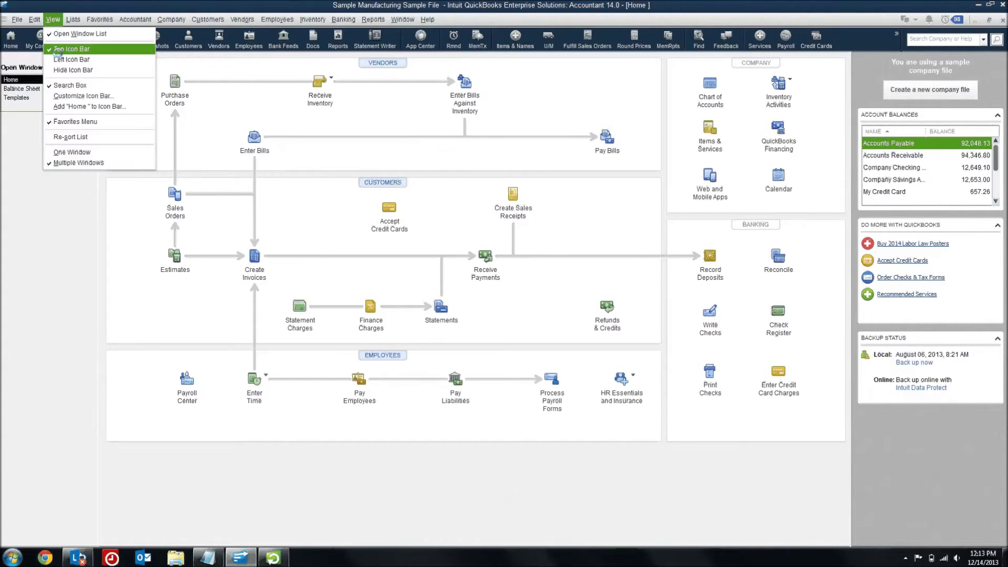
left_click(58, 56)
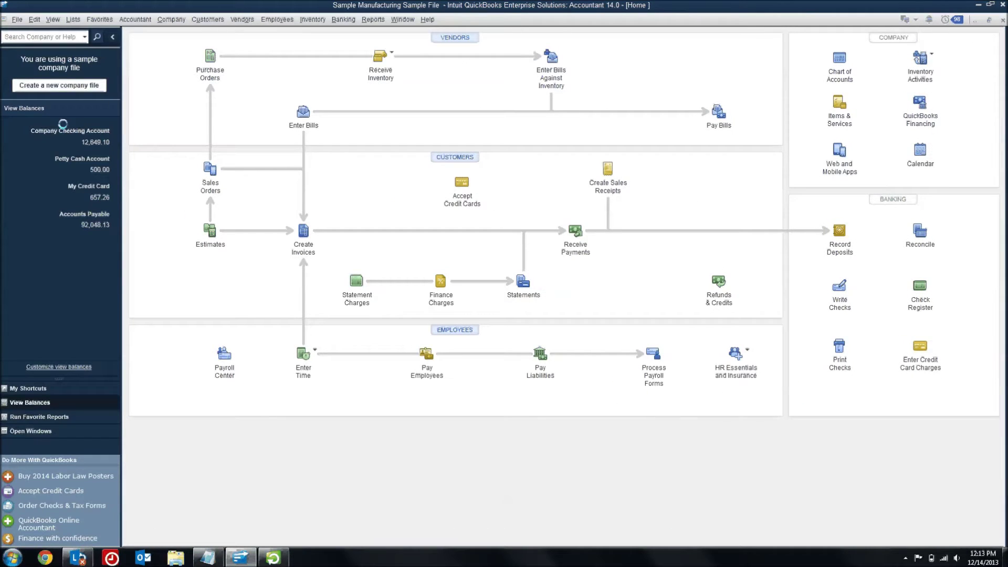